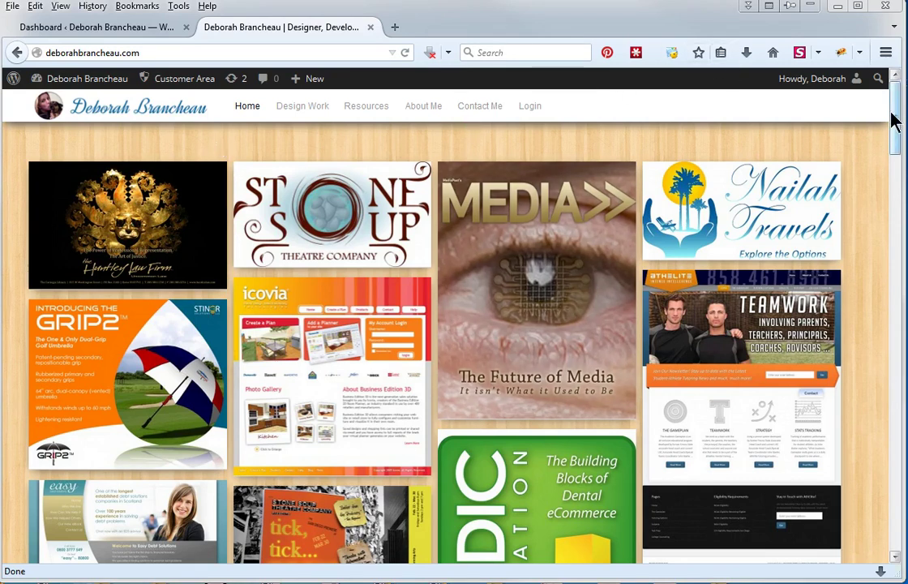
# Review the five grey square social icons in the live site's footer, then return to the Dashboard
pyautogui.moveTo(898, 118); pyautogui.dragTo(893, 523)
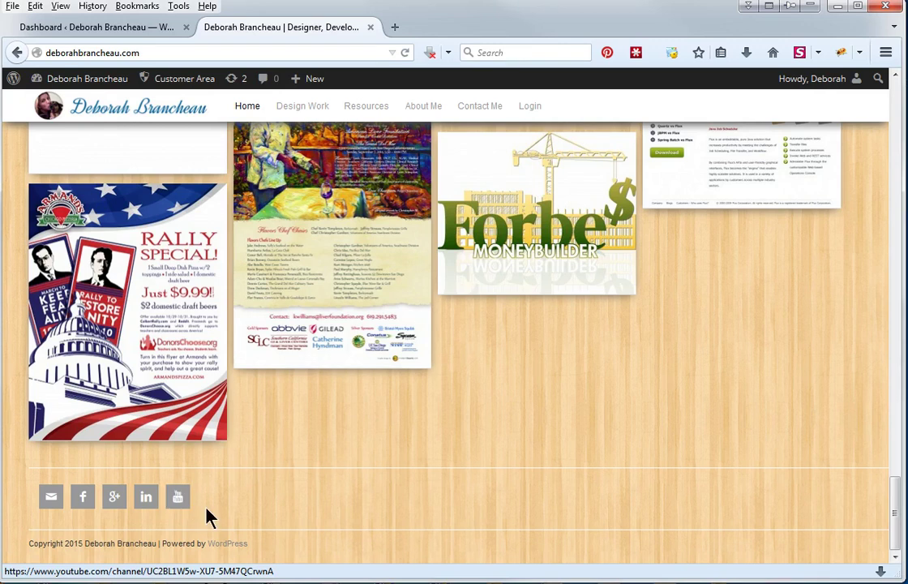
pyautogui.click(110, 27)
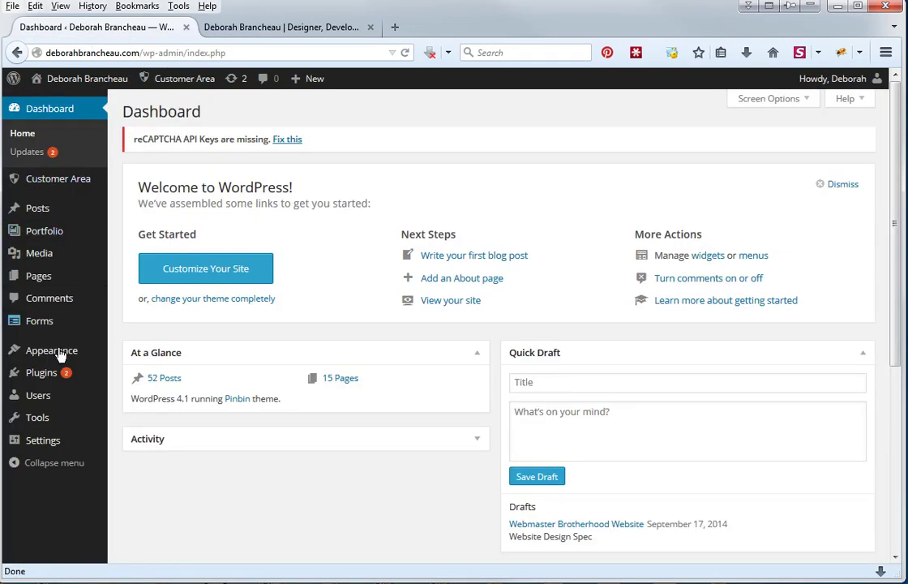
# Search Plugins > Add New for 'Simple Social Icons' and confirm it shows as installed
pyautogui.moveTo(9, 350)
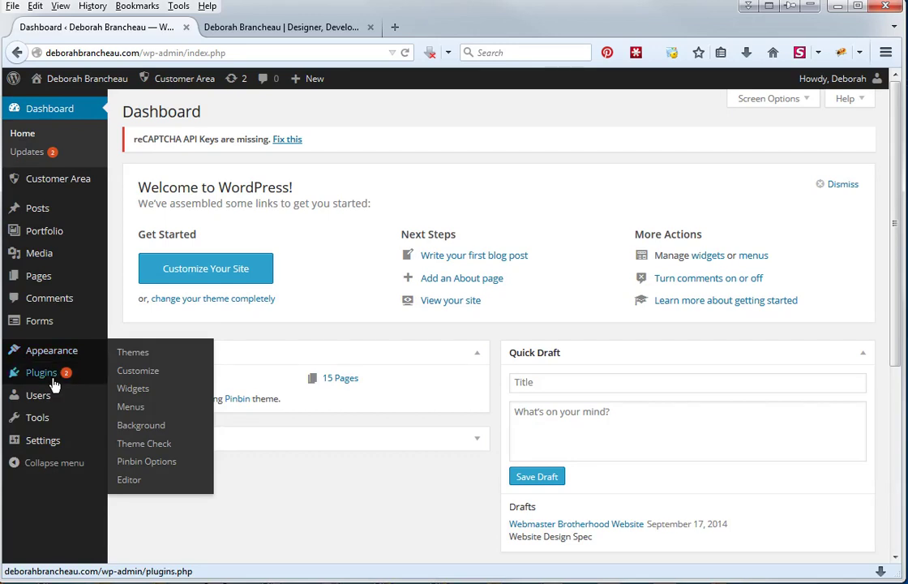
pyautogui.moveTo(55, 384)
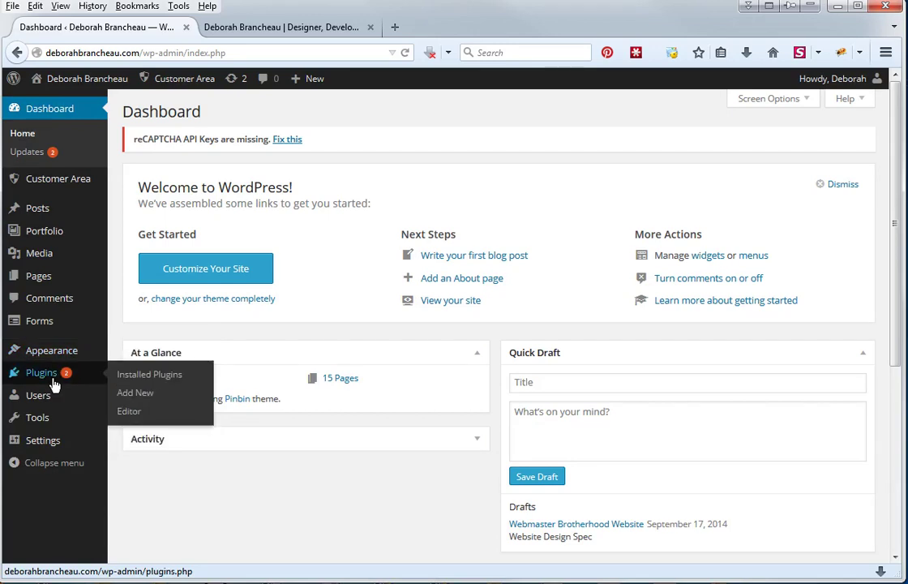
pyautogui.click(136, 396)
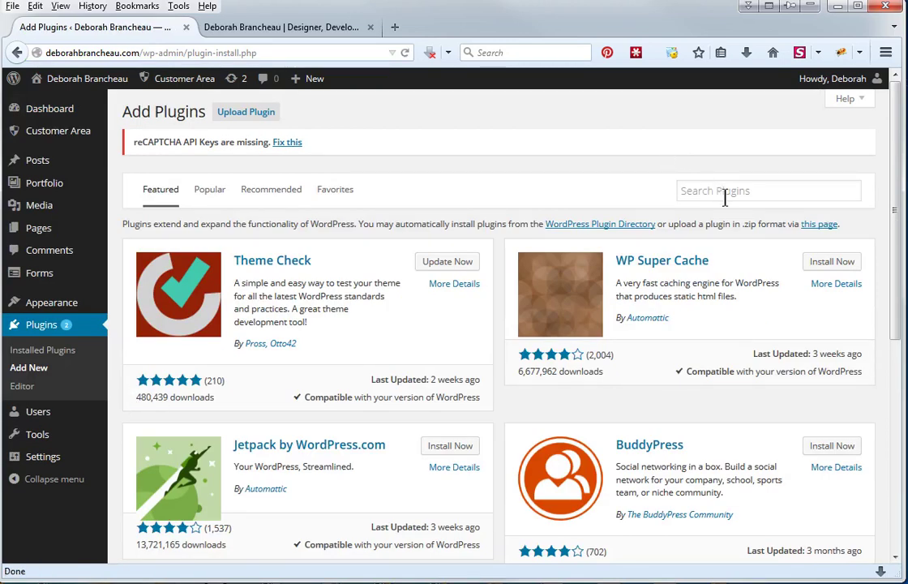
pyautogui.click(725, 196)
pyautogui.write('Sim')
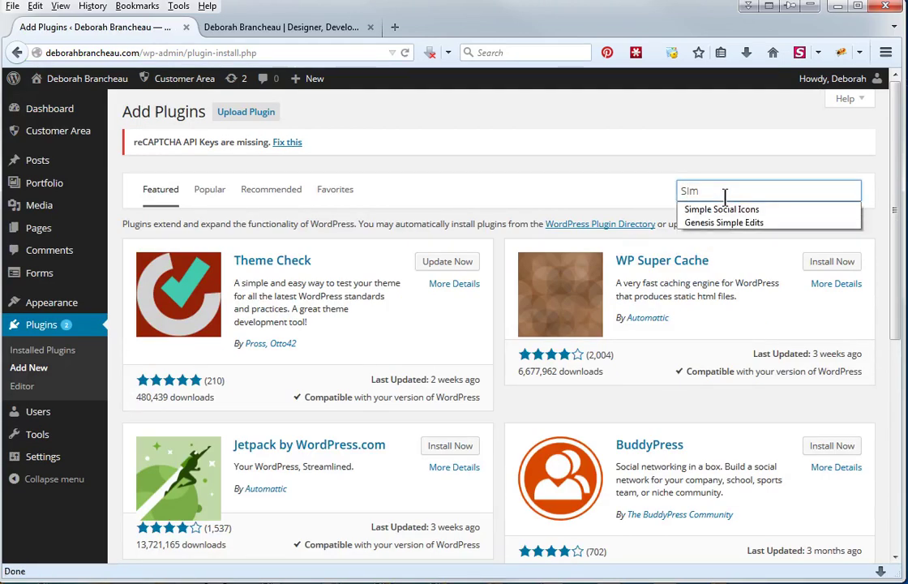
pyautogui.click(730, 209)
pyautogui.press('Return')
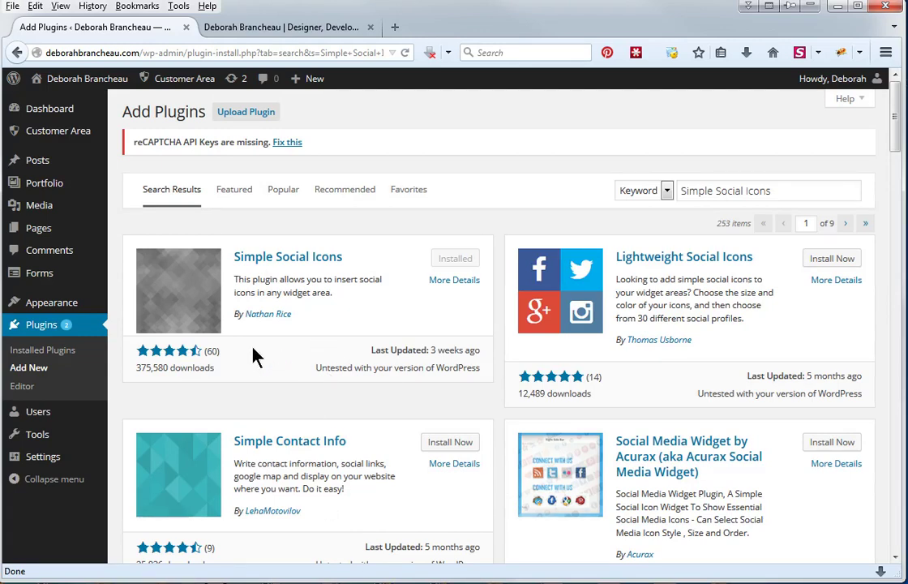
# Open Appearance > Widgets and expand the Footer's Simple Social Icons widget, showing icon size 36 px
pyautogui.moveTo(60, 310)
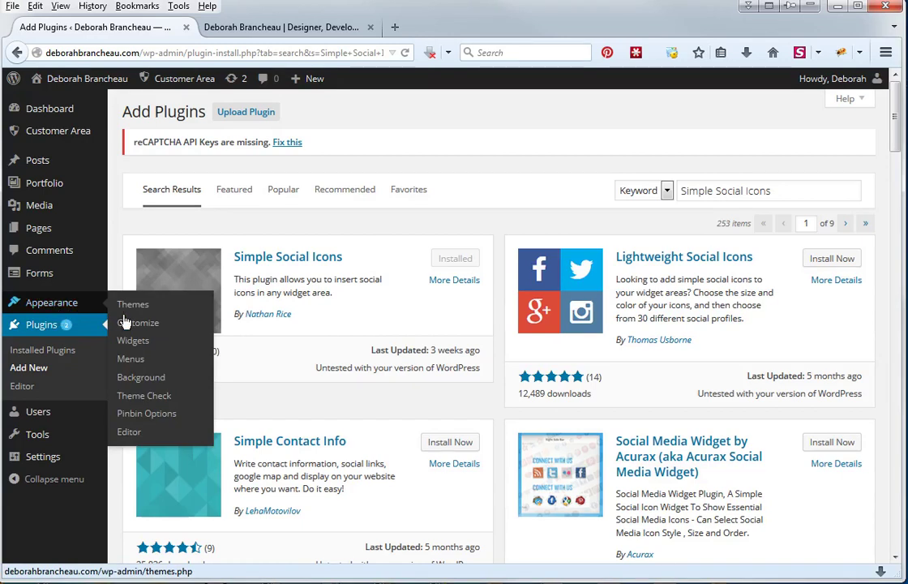
pyautogui.click(135, 347)
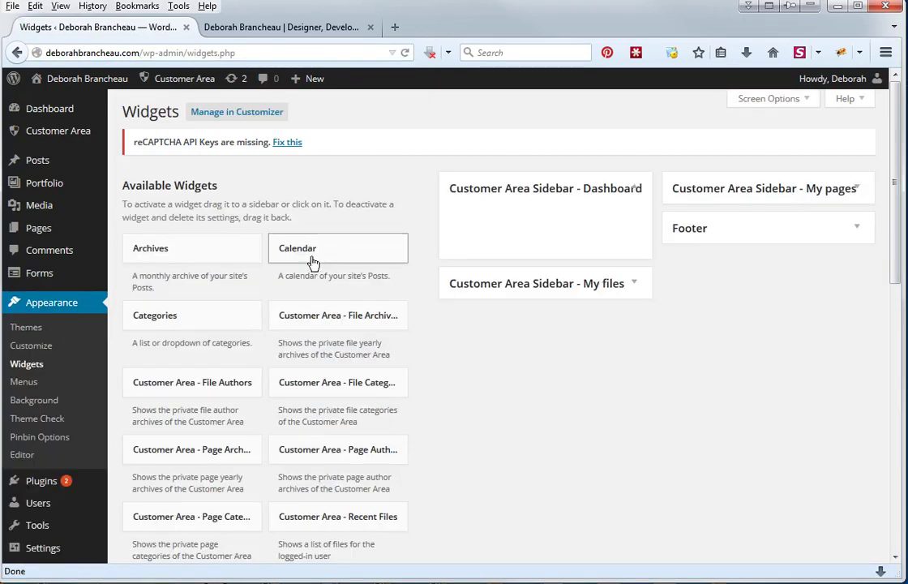
pyautogui.scroll(-10, 233, 330)
pyautogui.scroll(-3, 232, 329)
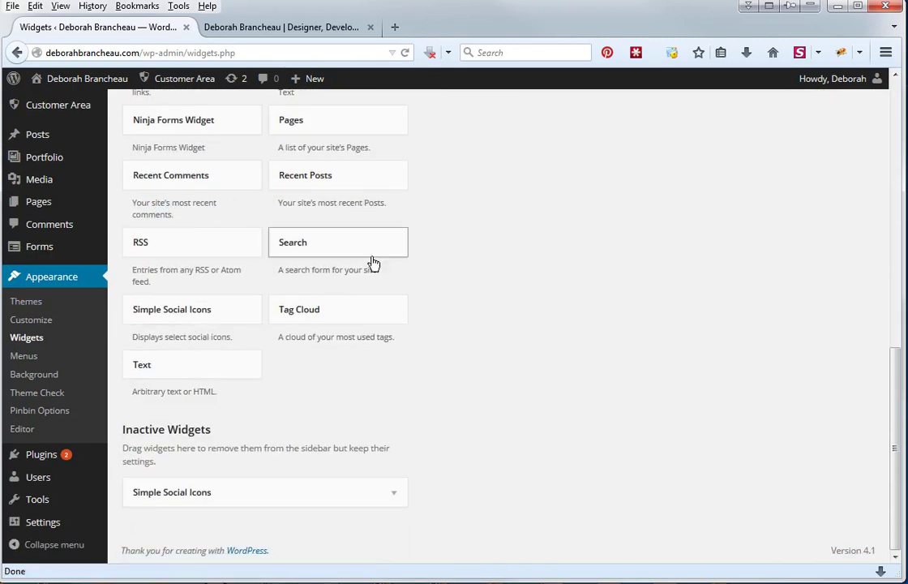
pyautogui.scroll(13, 527, 335)
pyautogui.click(869, 240)
pyautogui.click(865, 288)
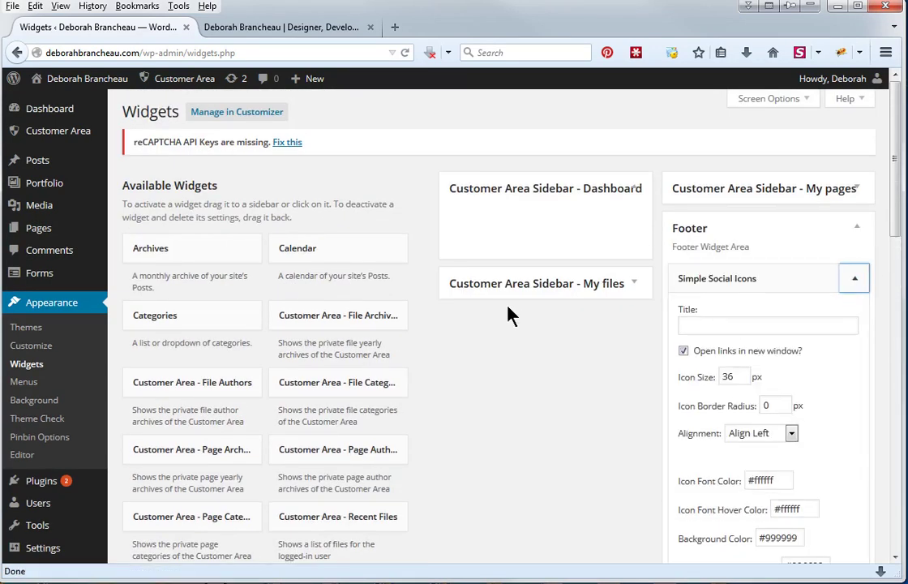
pyautogui.scroll(-2, 516, 320)
pyautogui.scroll(-2, 614, 260)
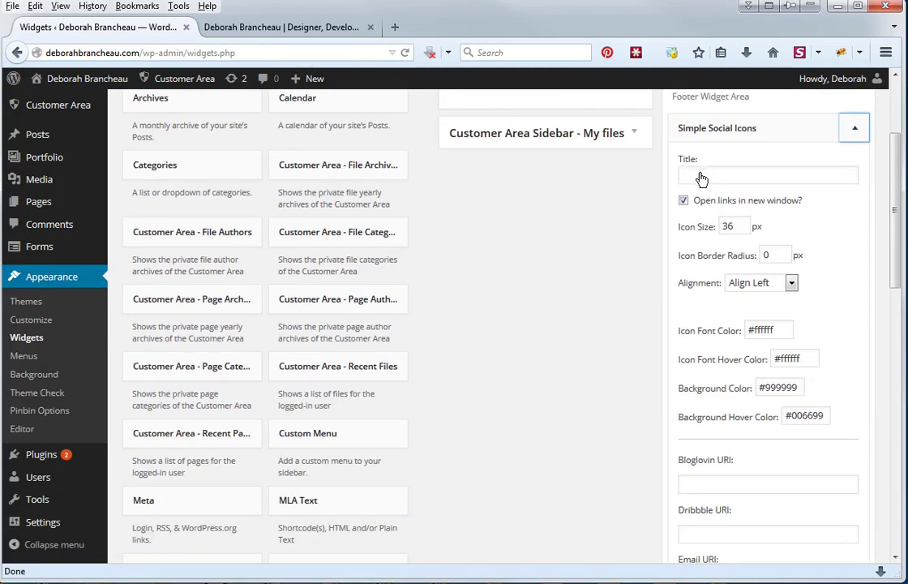
pyautogui.click(701, 176)
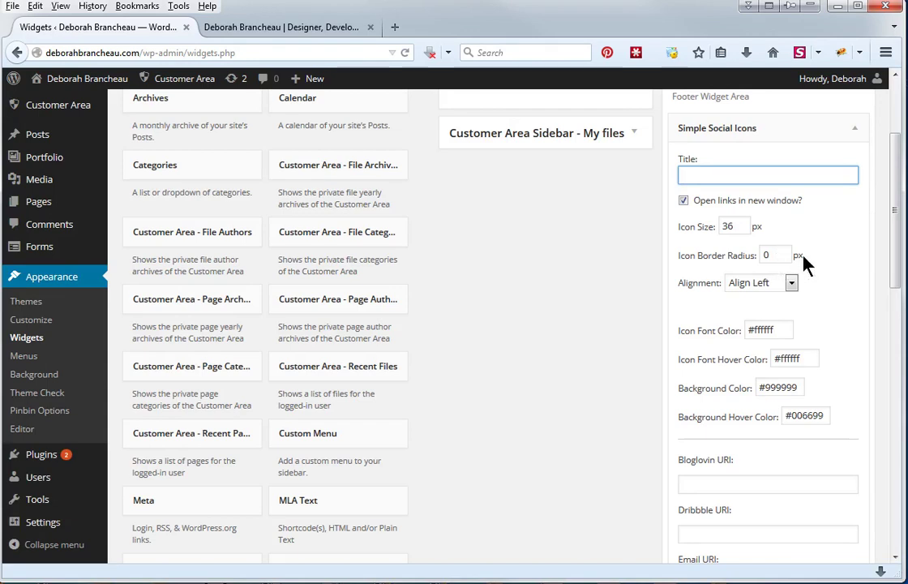
pyautogui.click(761, 283)
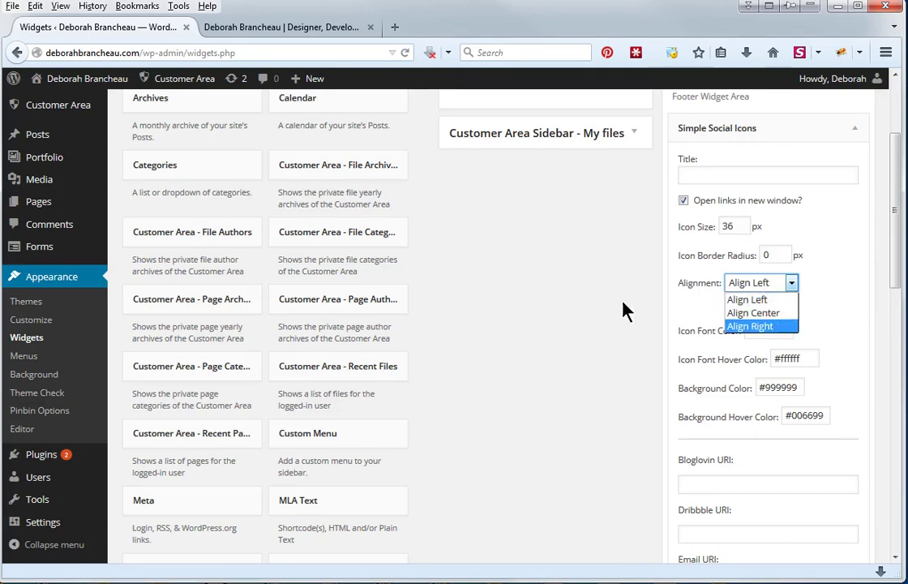
pyautogui.click(579, 300)
pyautogui.scroll(-4, 635, 328)
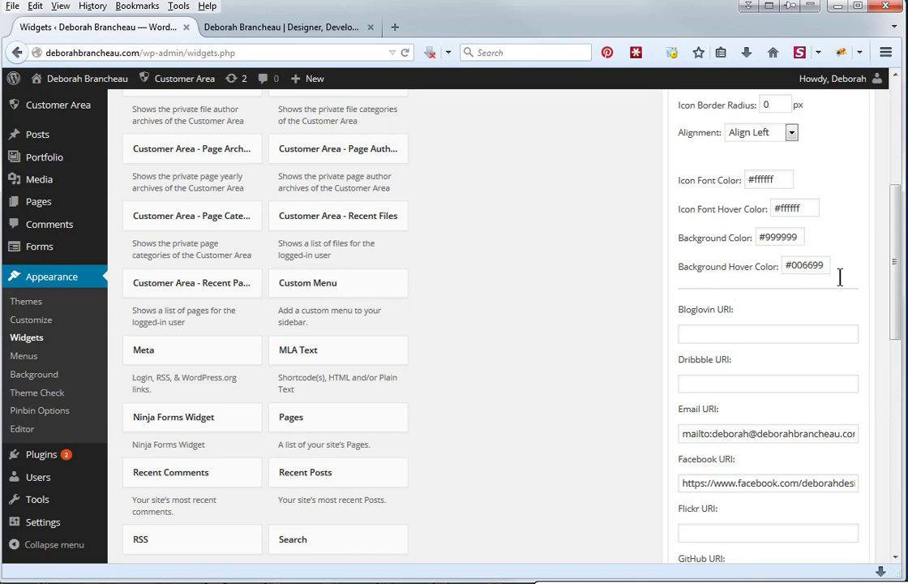
pyautogui.moveTo(827, 266); pyautogui.dragTo(793, 267)
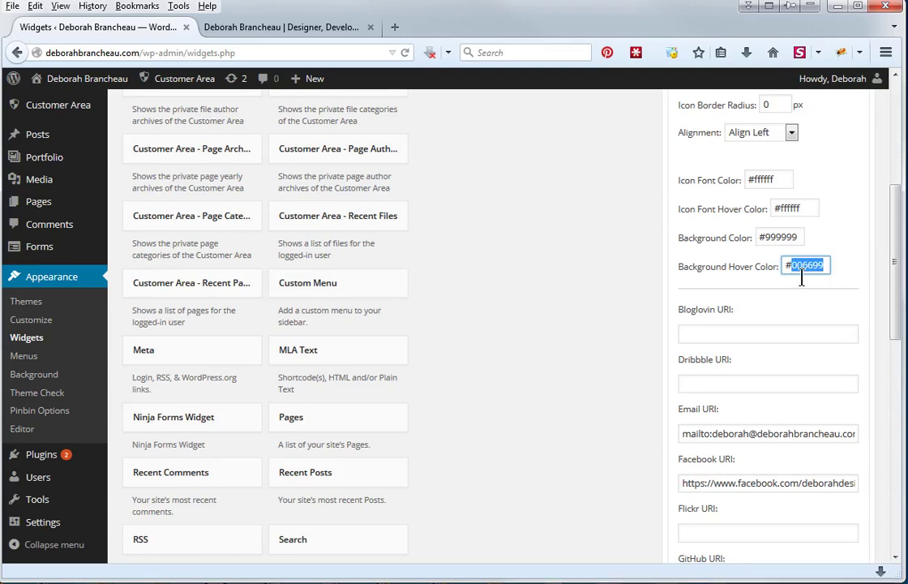
pyautogui.click(648, 290)
pyautogui.scroll(-3, 649, 288)
pyautogui.scroll(-9, 721, 195)
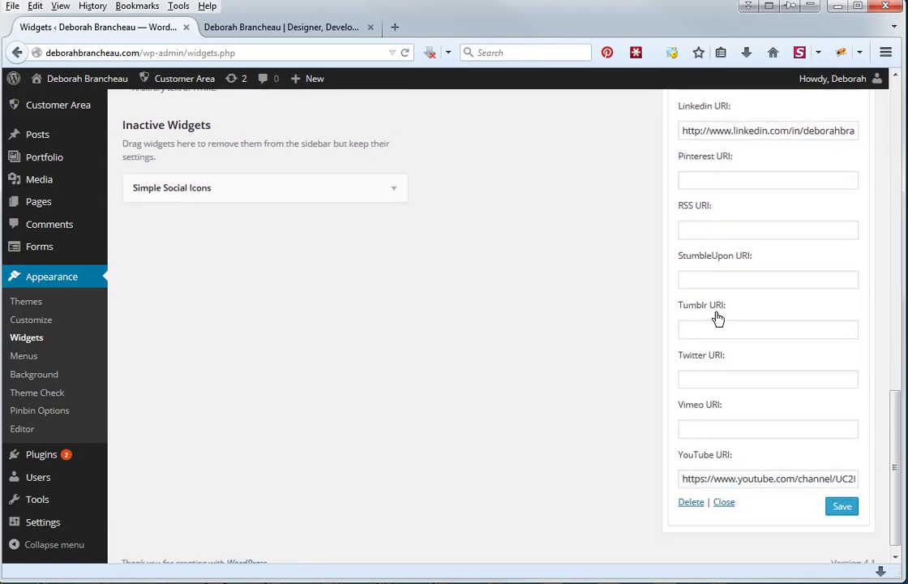
pyautogui.scroll(6, 731, 375)
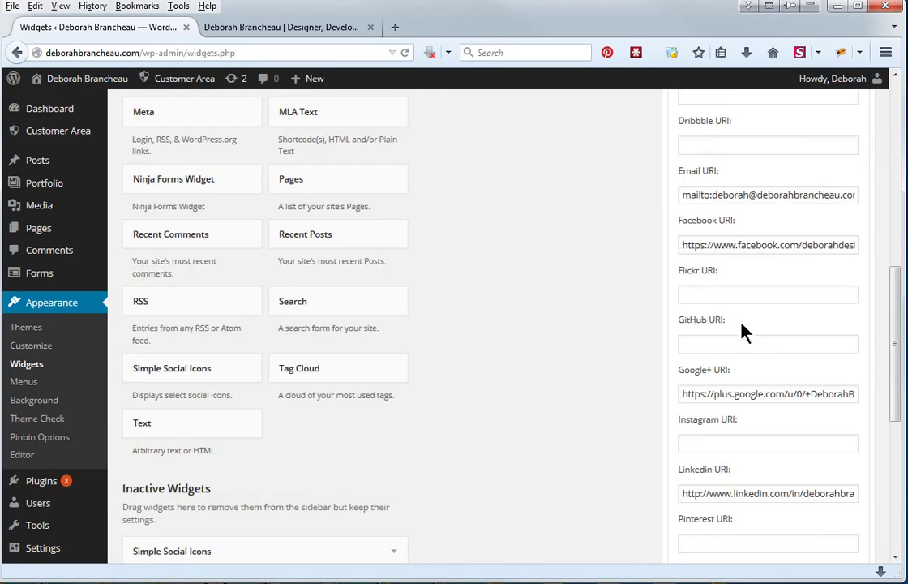
pyautogui.scroll(5, 723, 231)
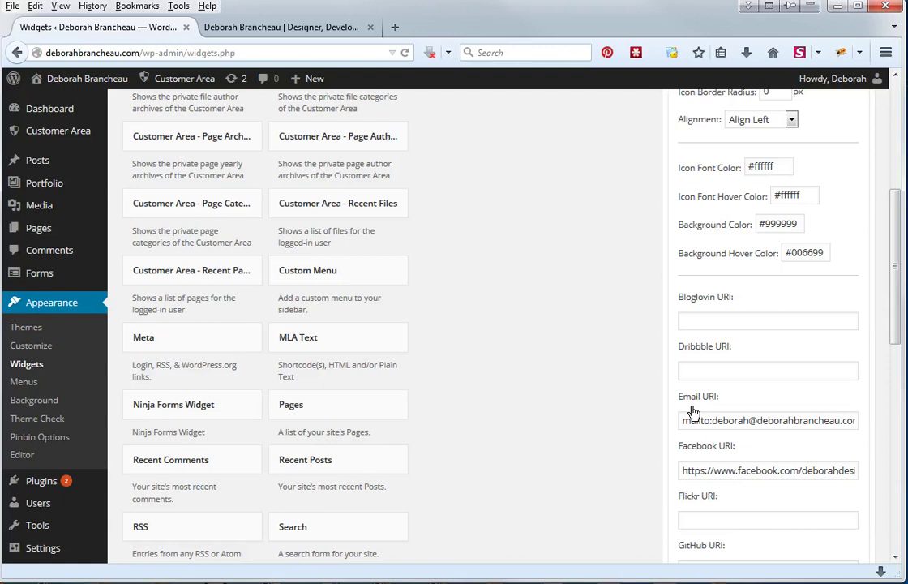
pyautogui.scroll(-3, 575, 398)
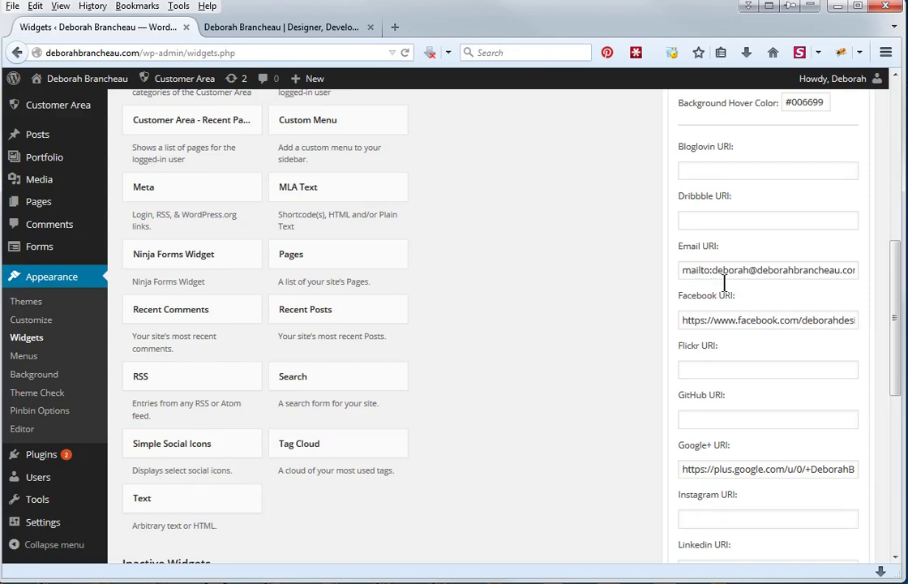
pyautogui.moveTo(712, 272); pyautogui.dragTo(873, 282)
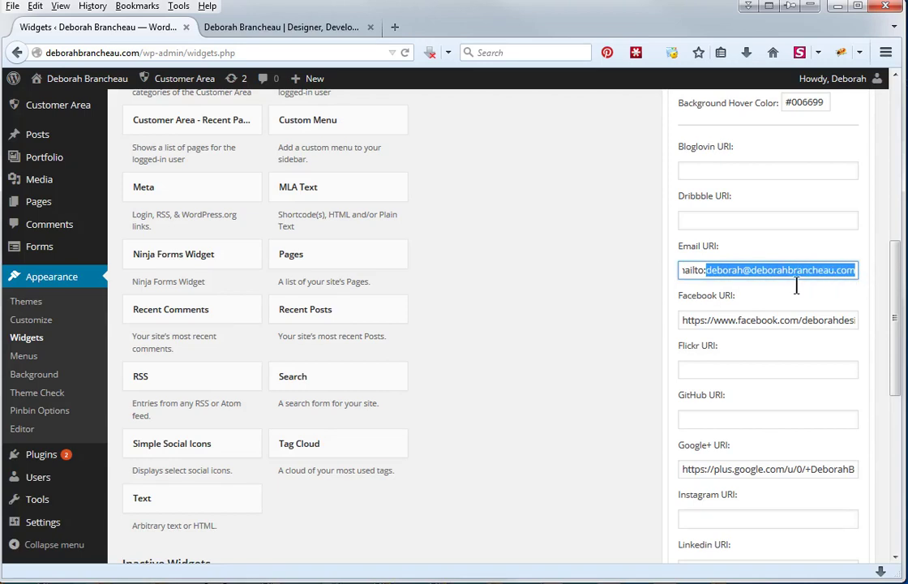
pyautogui.click(695, 275)
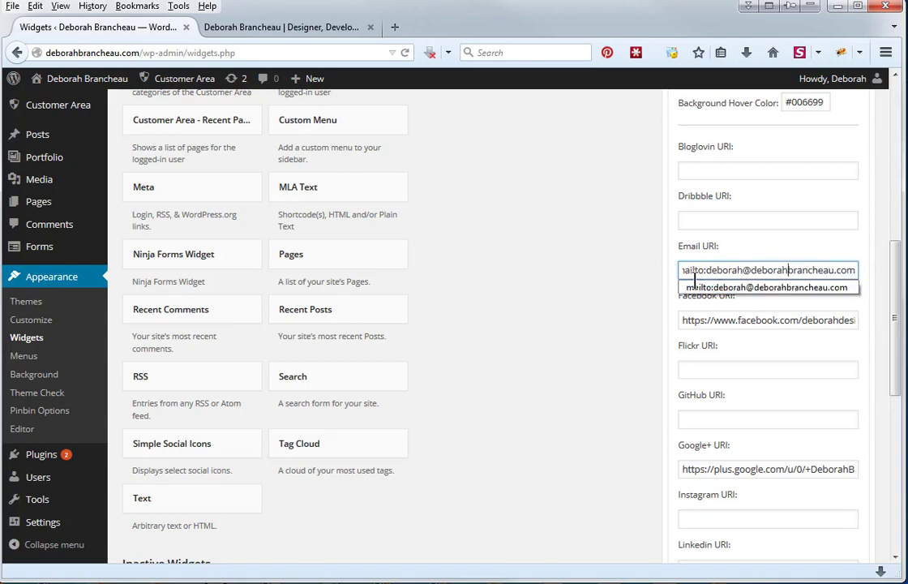
pyautogui.click(627, 274)
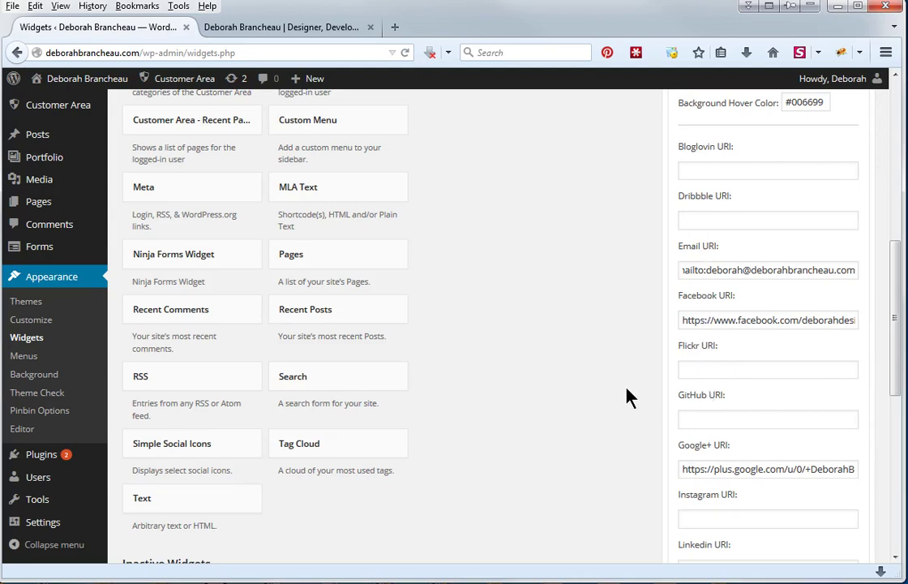
pyautogui.scroll(-3, 628, 395)
pyautogui.scroll(-3, 628, 396)
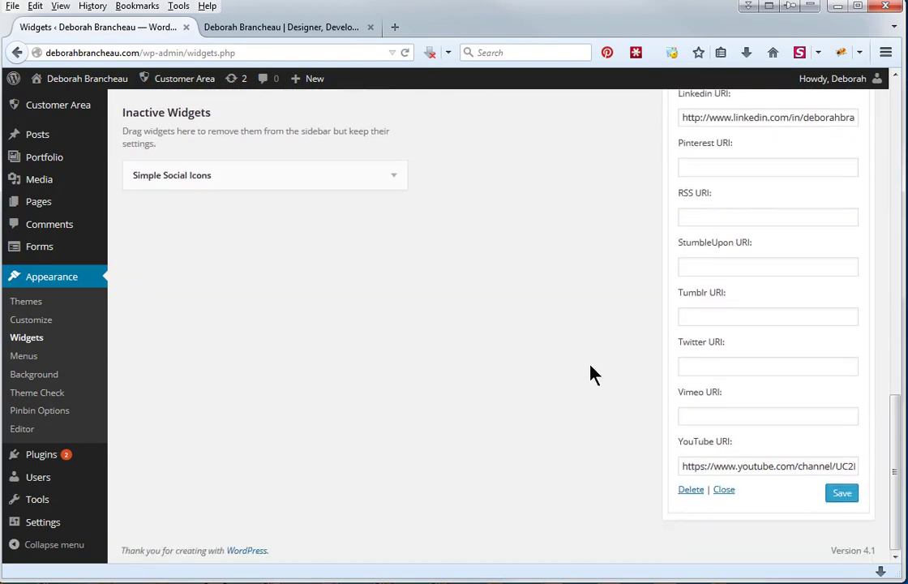
# Save the Simple Social Icons widget and check the five icons on the live site
pyautogui.click(843, 499)
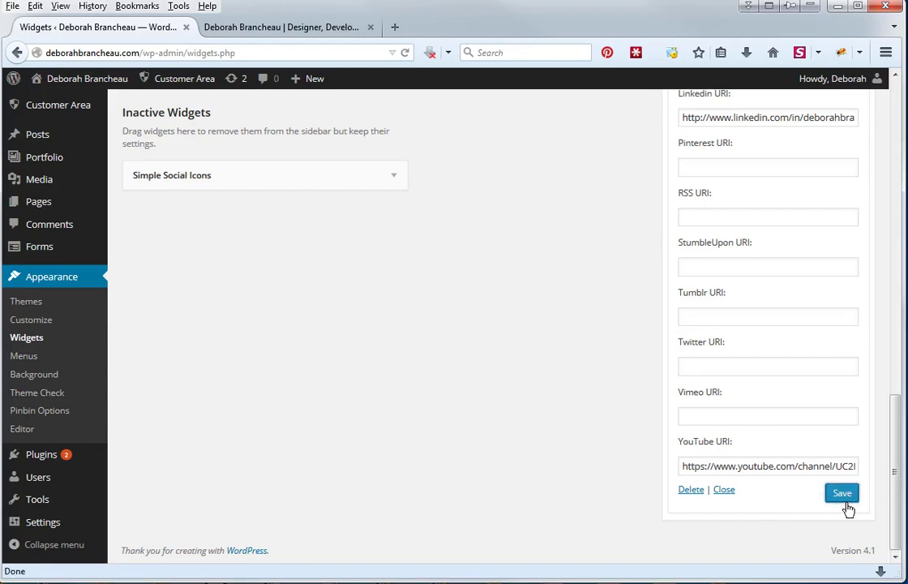
pyautogui.scroll(15, 626, 365)
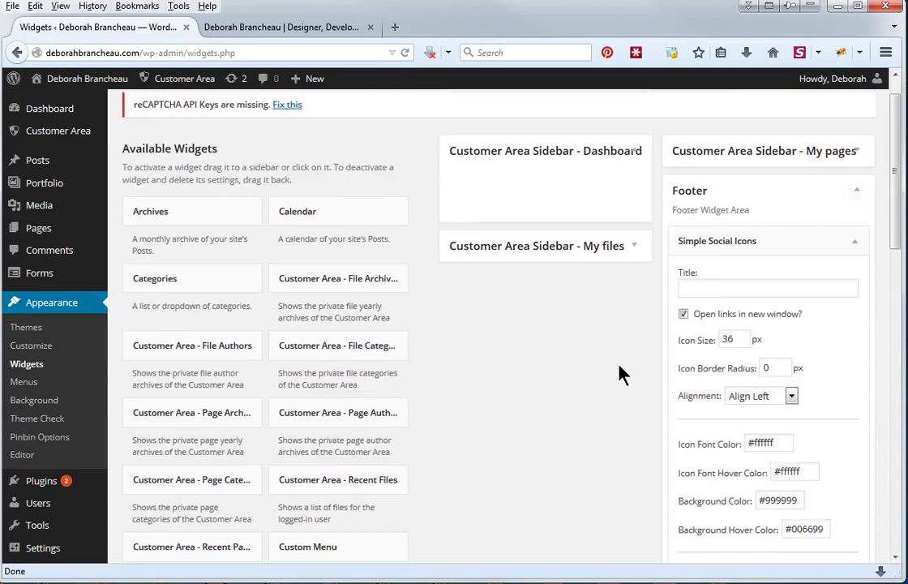
pyautogui.scroll(1, 618, 373)
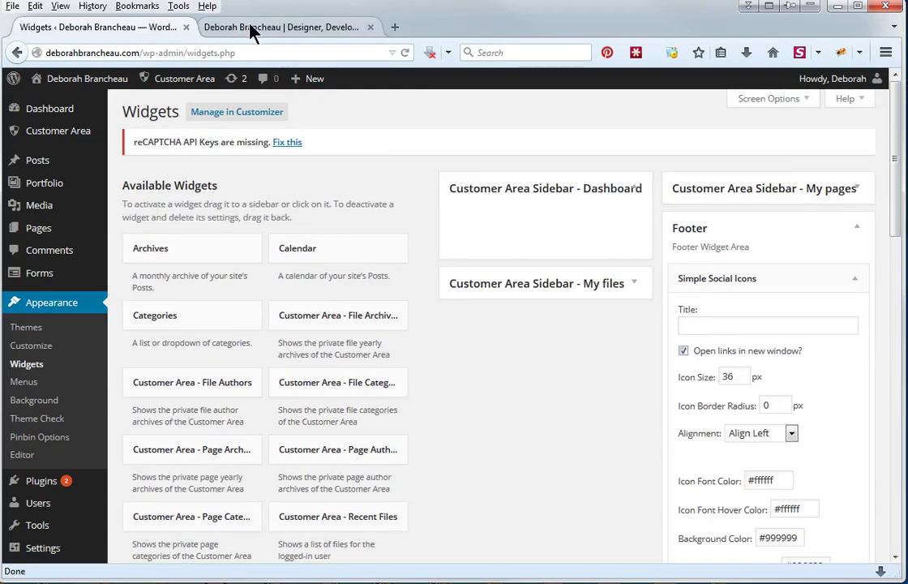
pyautogui.click(251, 28)
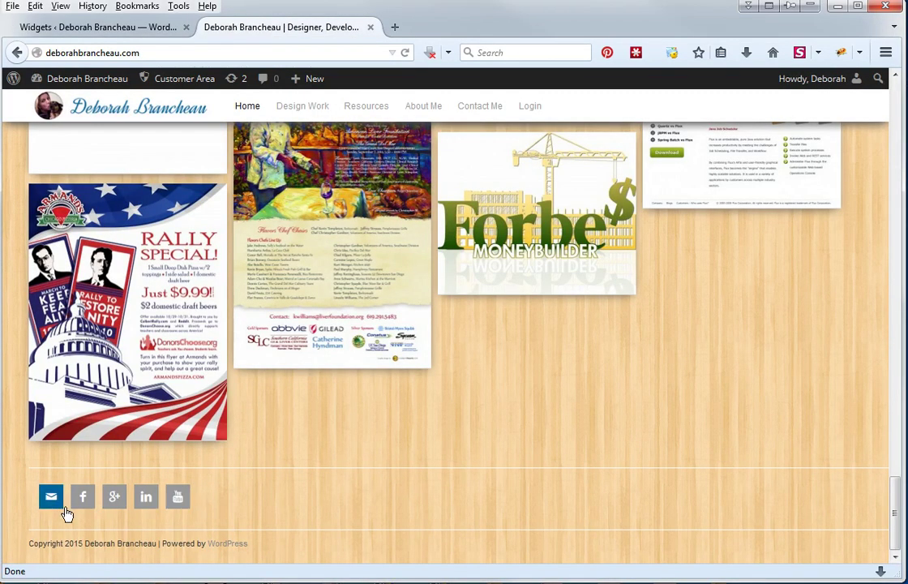